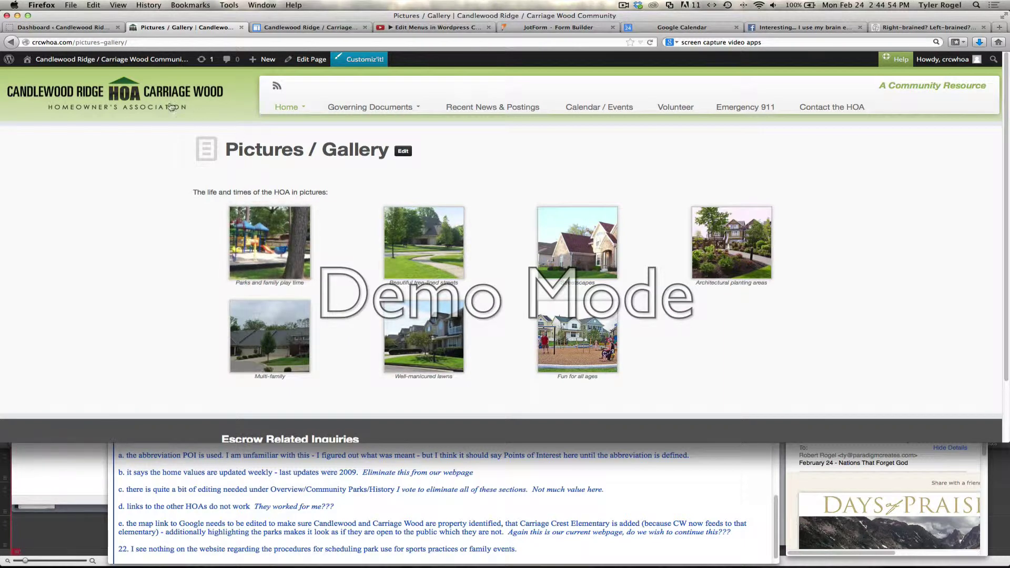
Step: Switch from the live Pictures / Gallery page to the HOA site's WordPress admin Dashboard
click(83, 29)
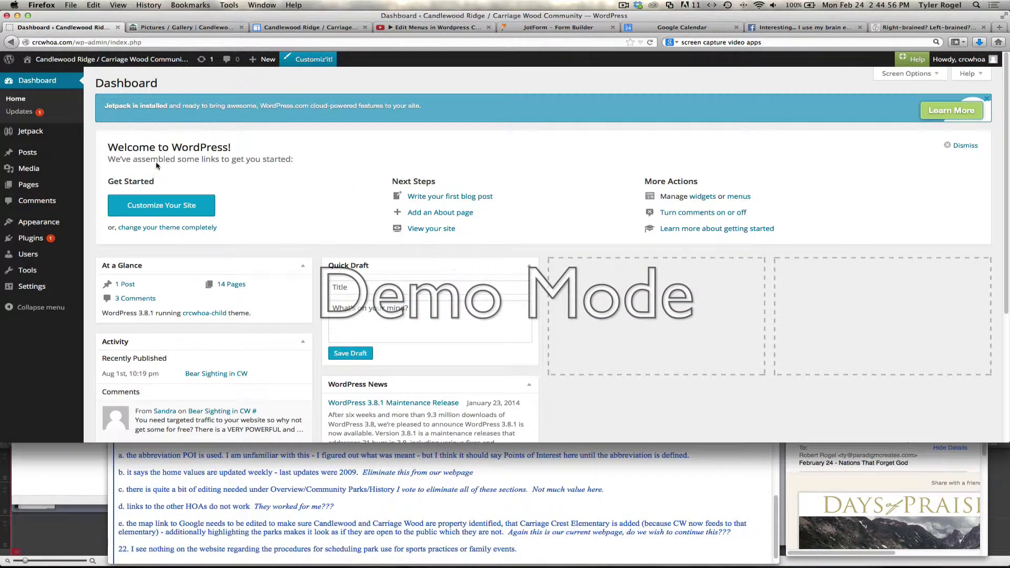
Step: Open the Pictures / Gallery page from the Pages list and launch Edit Gallery on its gallery
click(27, 186)
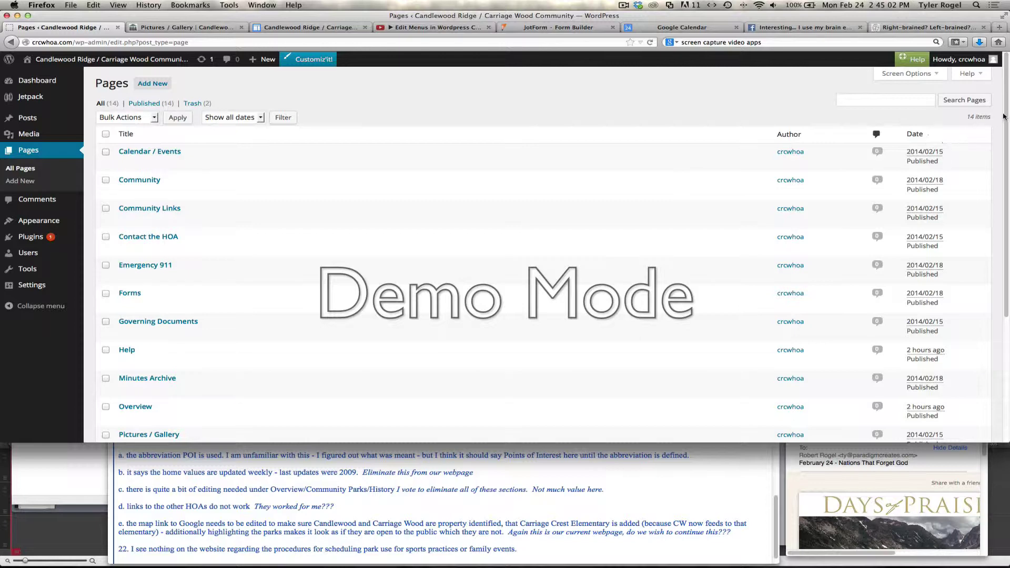
scroll(1005, 115, down, 3)
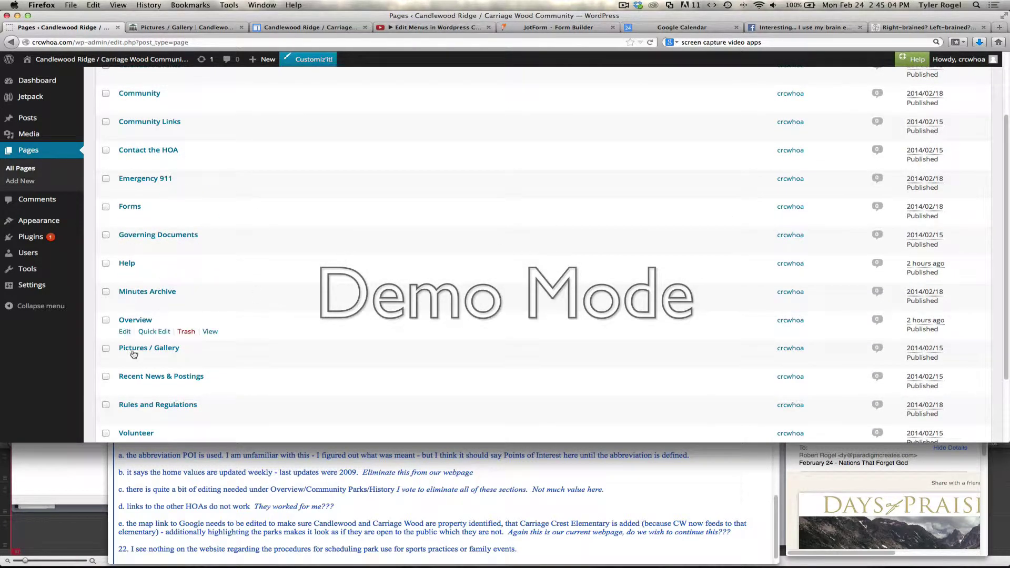
click(140, 349)
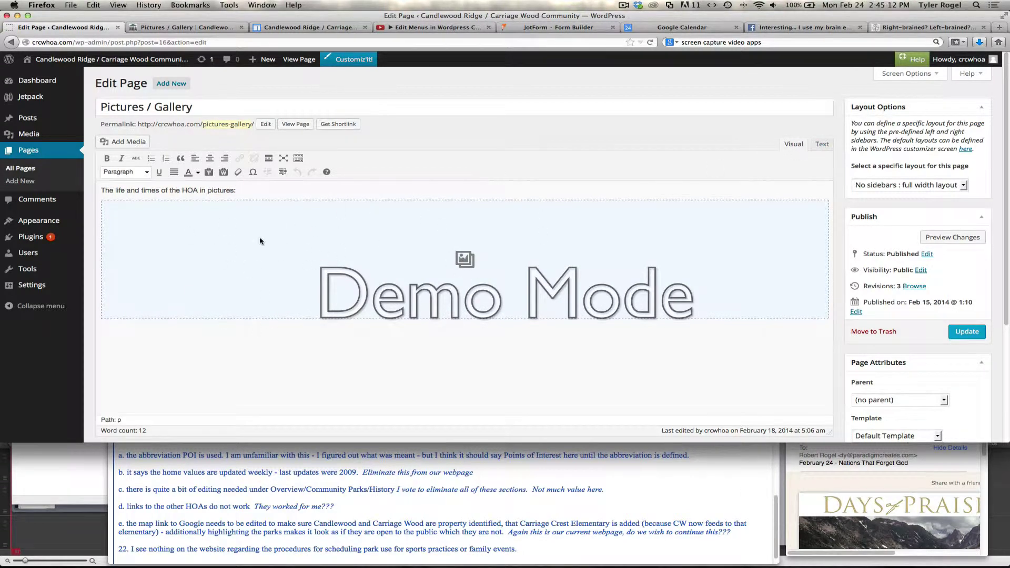
click(222, 238)
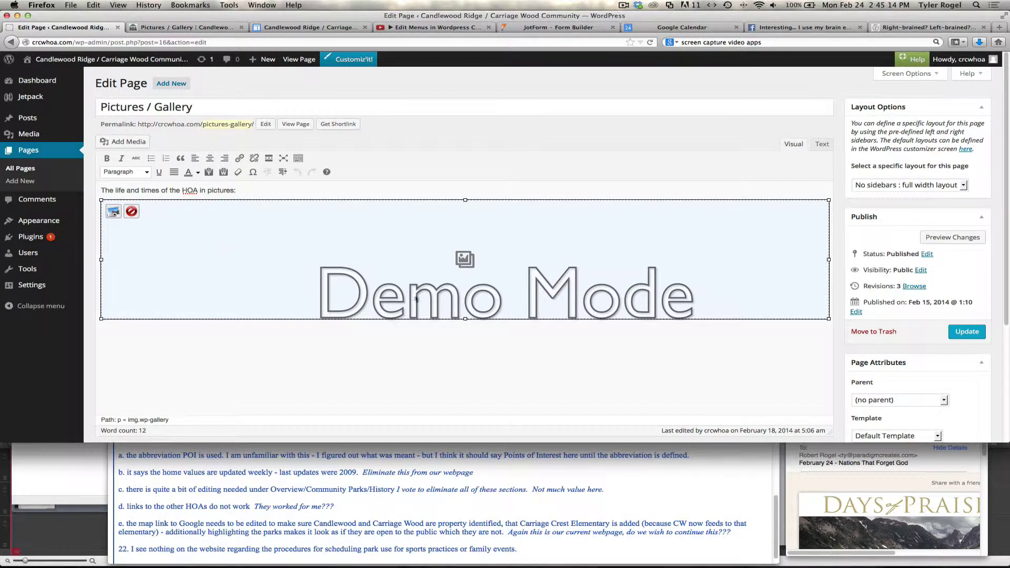
click(114, 212)
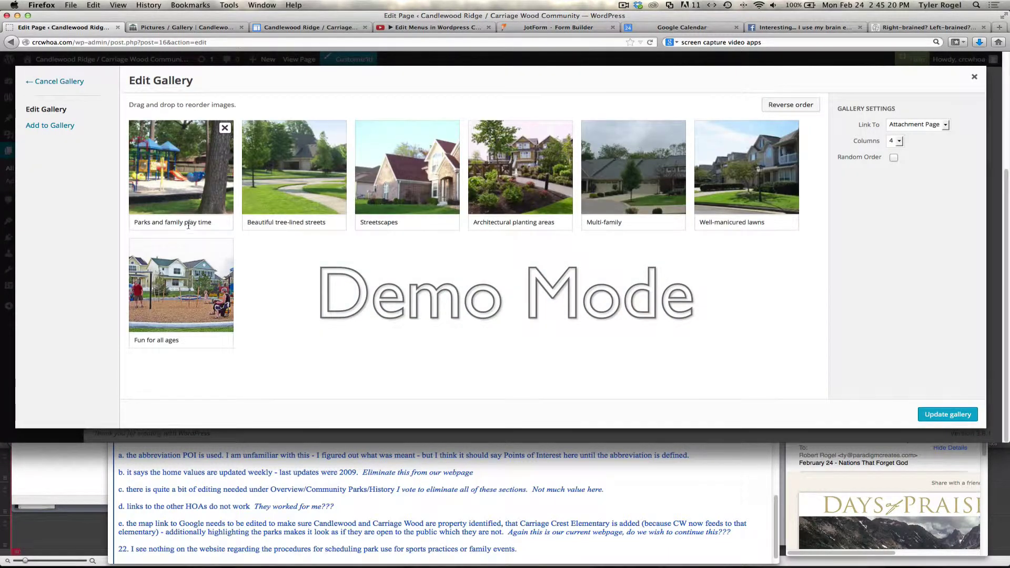
Step: Remove the stray characters from the Multi-family image caption
drag(624, 225, 588, 222)
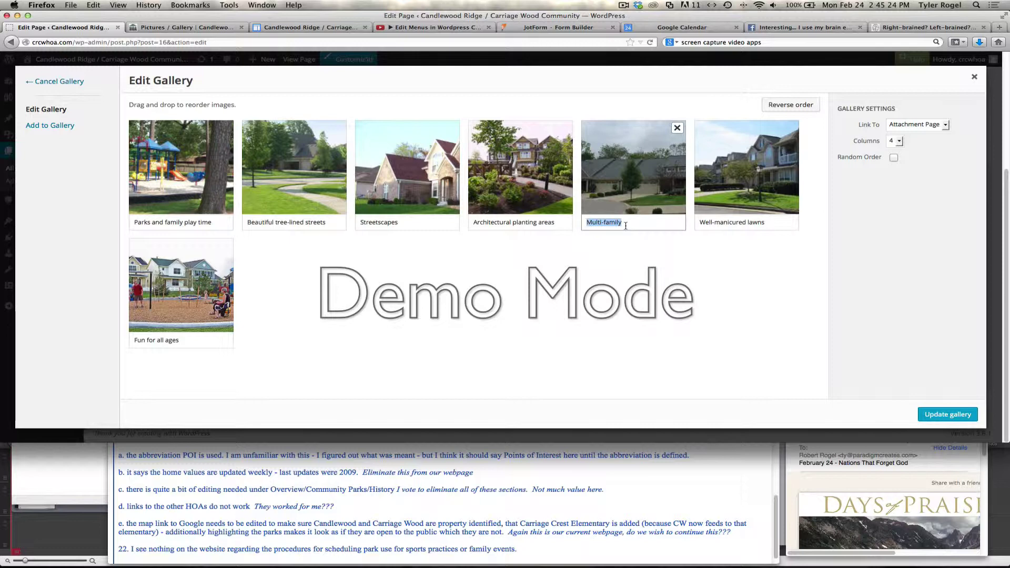
text(Quie C)
key(BackSpace)
key(BackSpace)
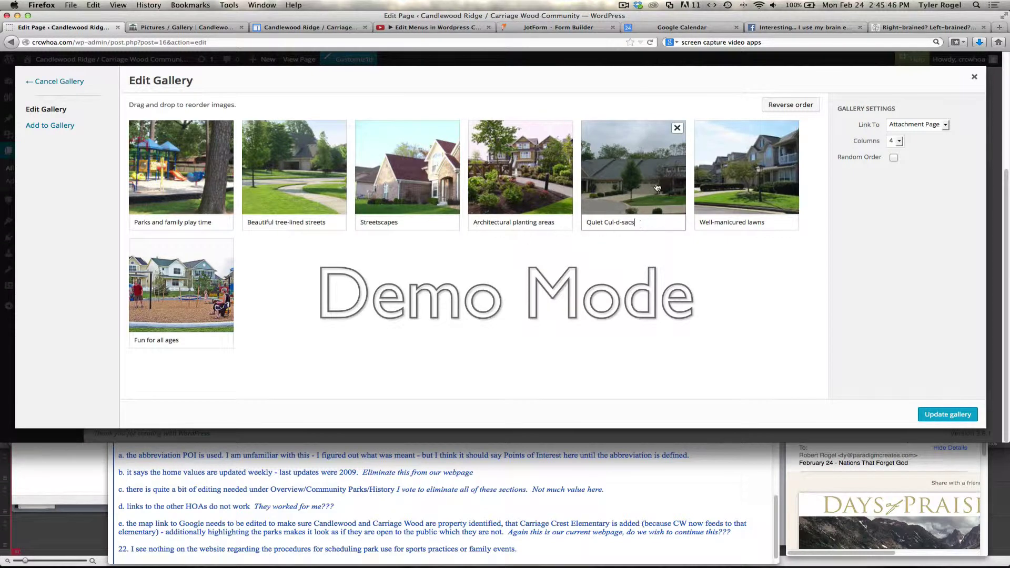
Step: Move Multi-family into slot two and Fun for all ages into slot four, then view the live page
drag(658, 186, 315, 190)
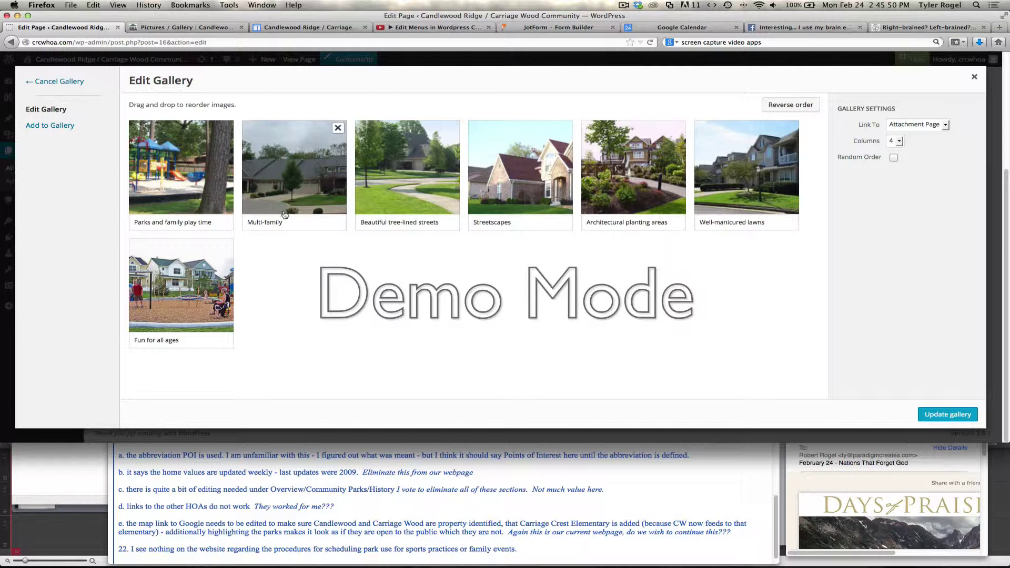
drag(201, 298, 558, 185)
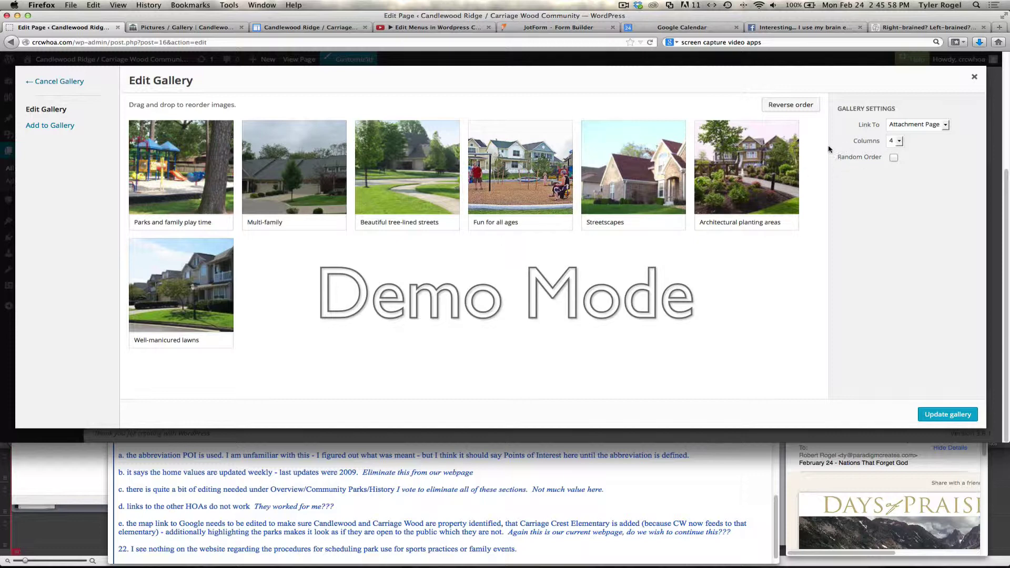
click(189, 28)
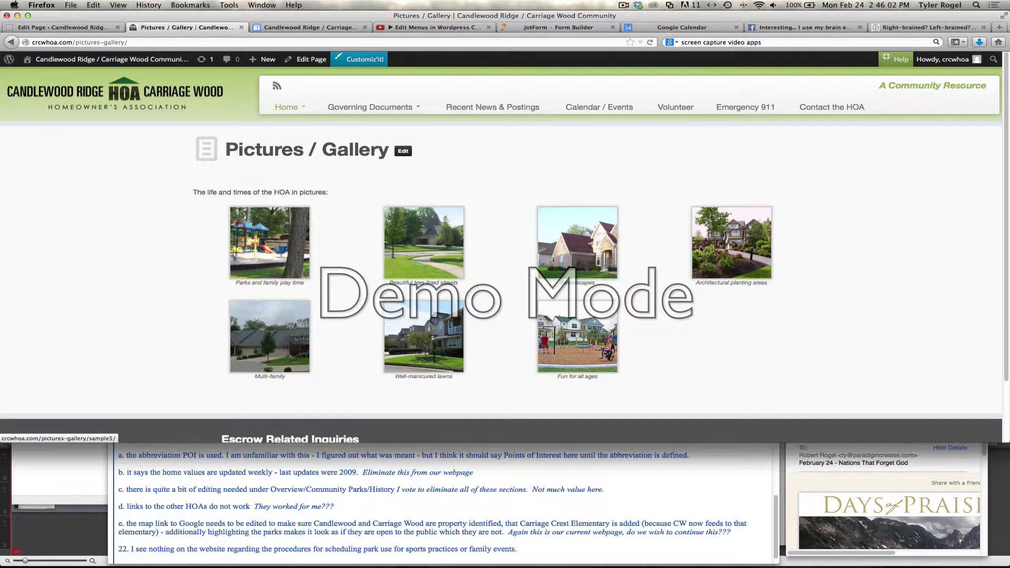
Step: Set the gallery to 6 columns, apply it and update the page
key(ctrl+shift+Tab)
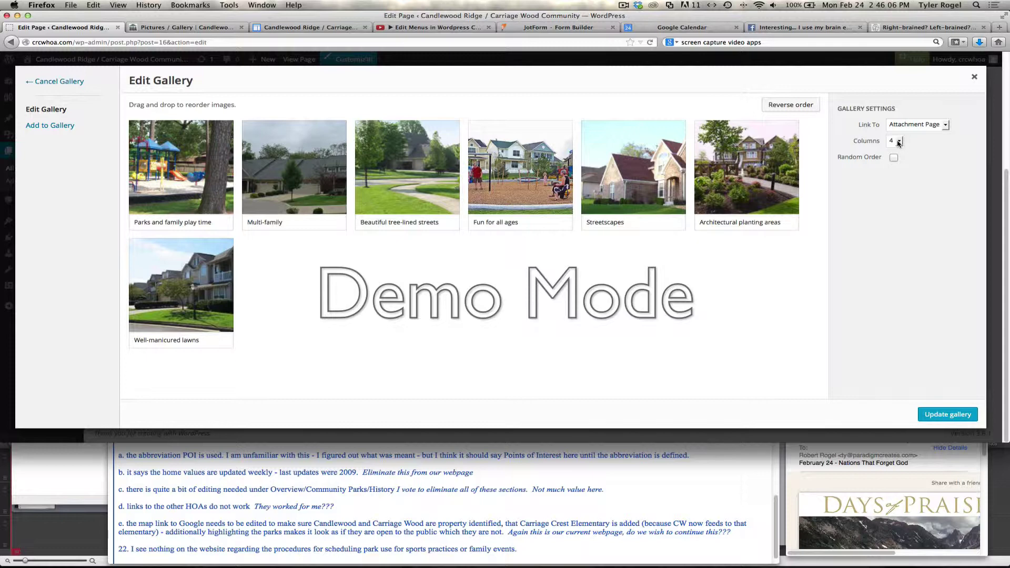
click(900, 141)
click(890, 193)
click(948, 416)
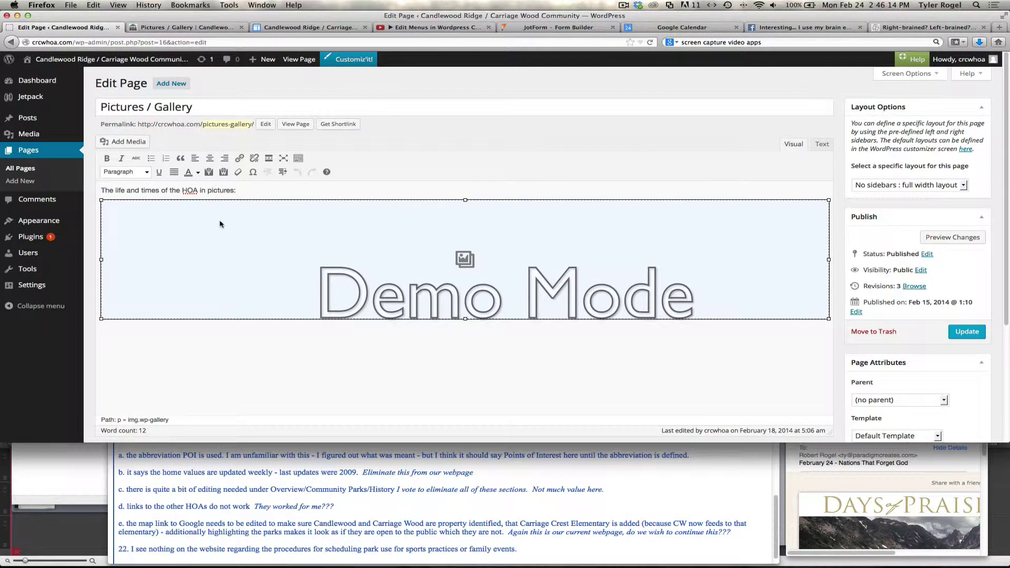
click(967, 332)
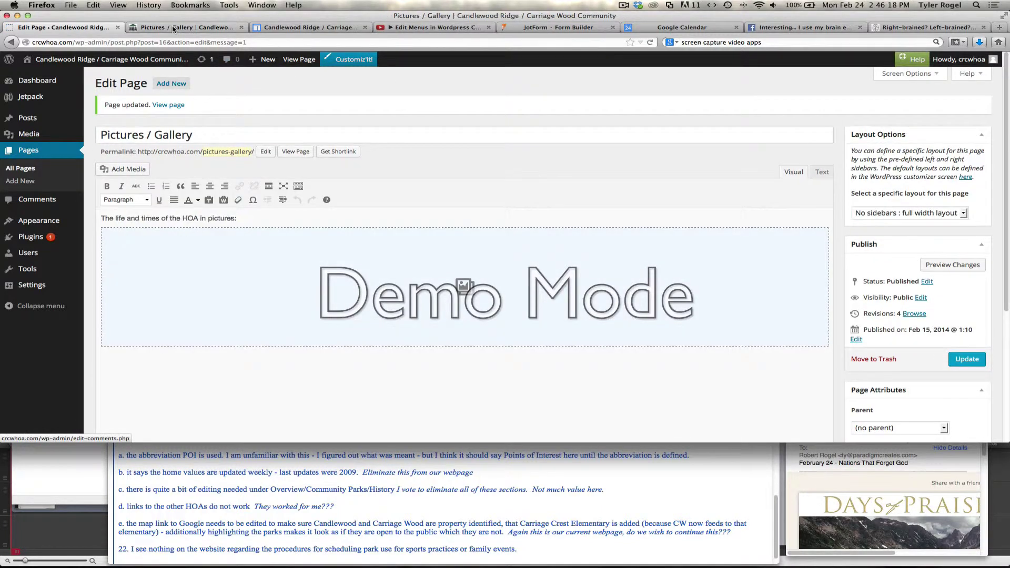
Step: Reload the live Pictures / Gallery page to check six photos per row, then return to the editor
key(ctrl+Tab)
click(650, 42)
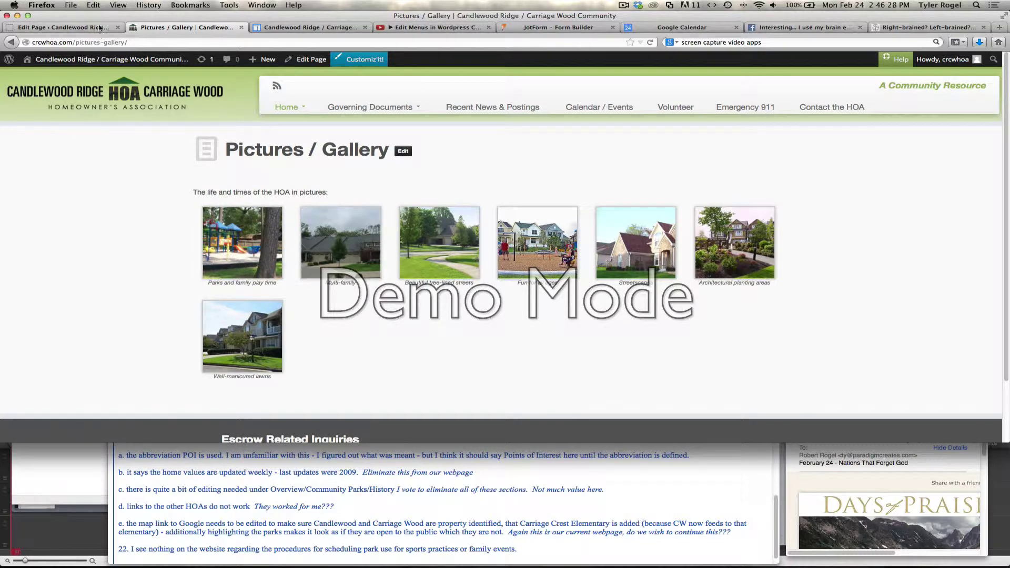
click(72, 29)
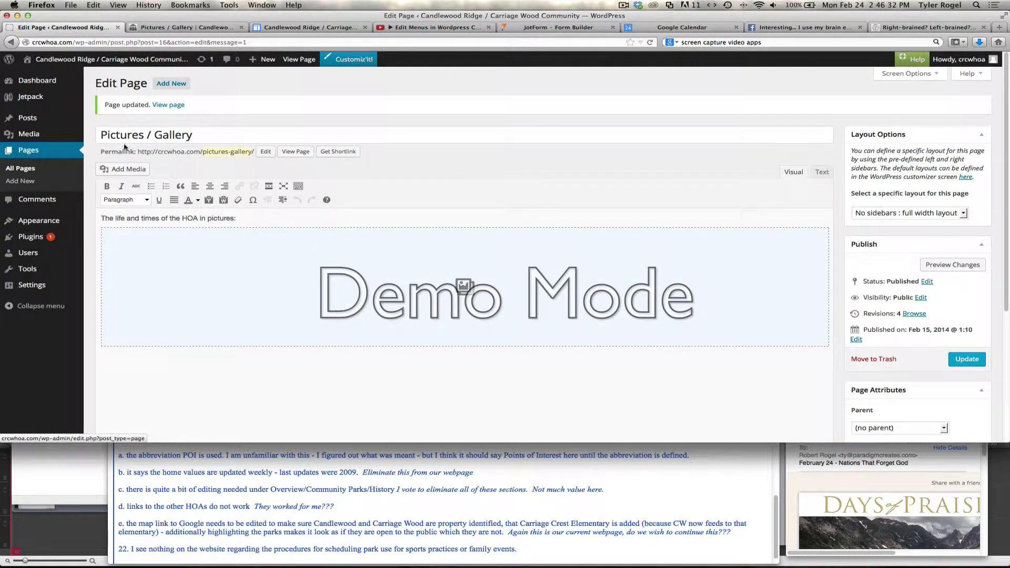
Step: Delete the existing gallery from the Pictures / Gallery page and save the update
click(375, 305)
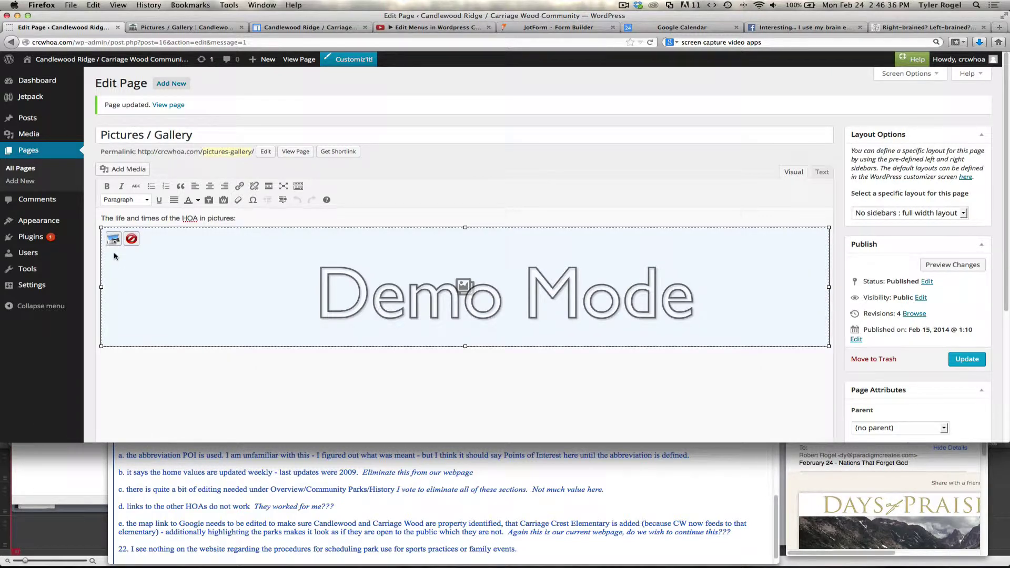
click(131, 239)
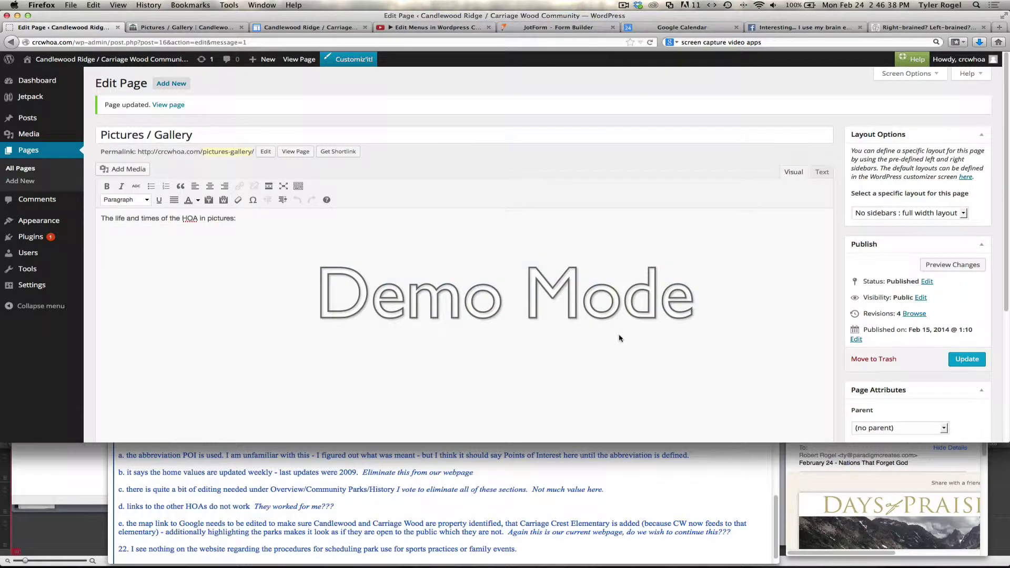
click(967, 359)
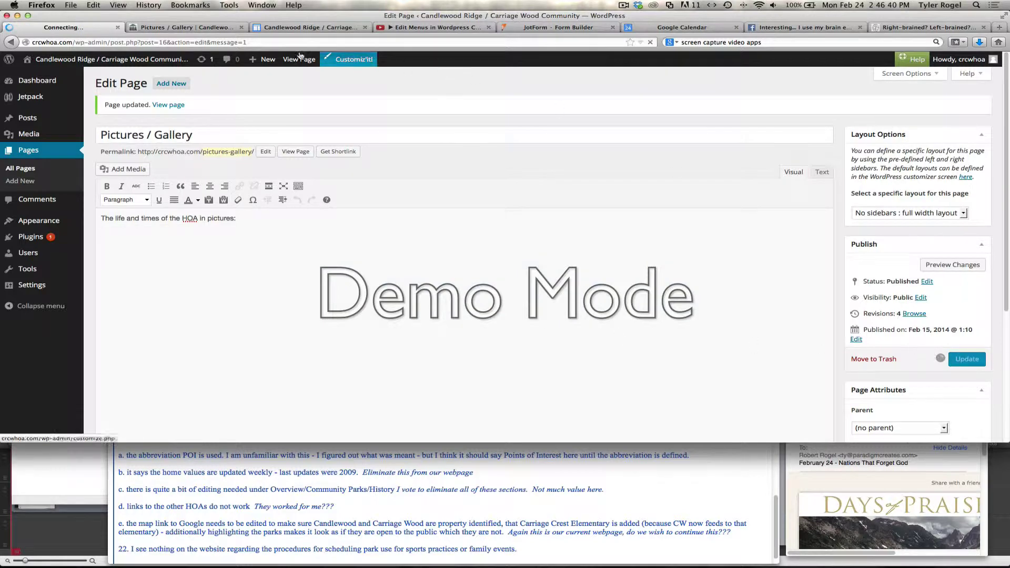
Step: Reload the live page to confirm the gallery is gone, then return to the editor
click(185, 31)
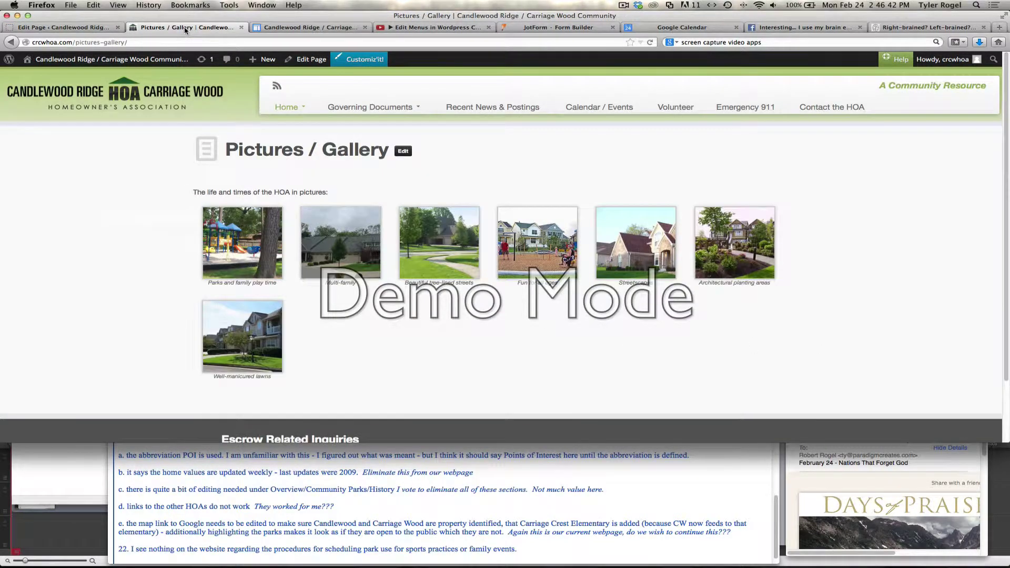
click(650, 43)
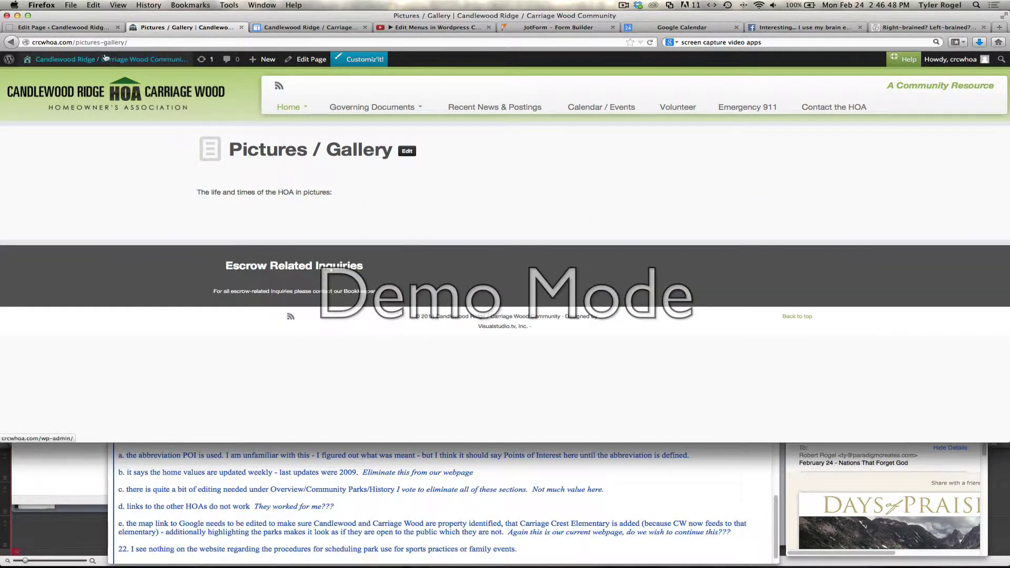
click(75, 28)
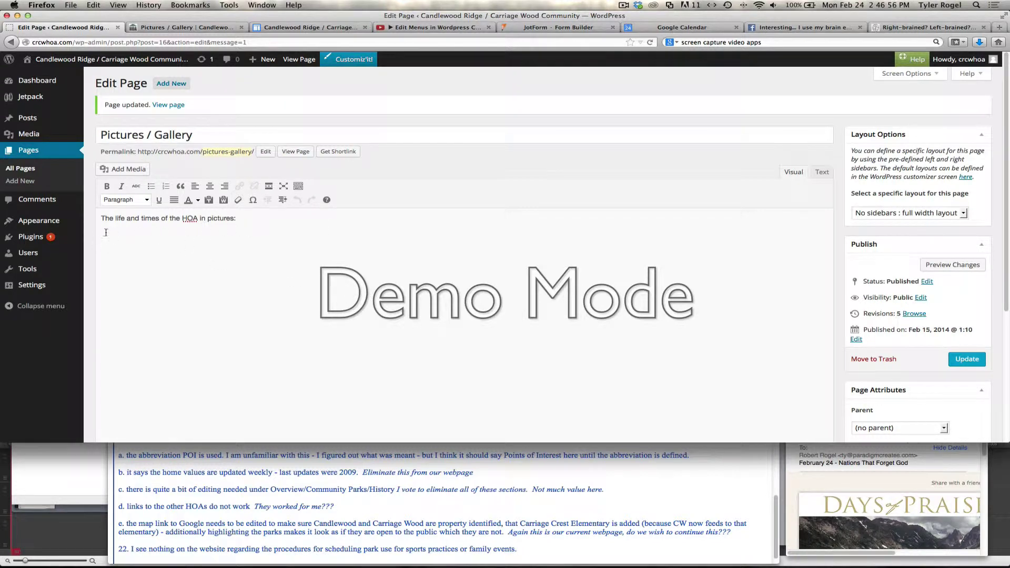
Step: Create a new gallery from six photos: garden-house, tree-lined street, playground, park-house, Multi-family, Well-manicured lawns
click(120, 170)
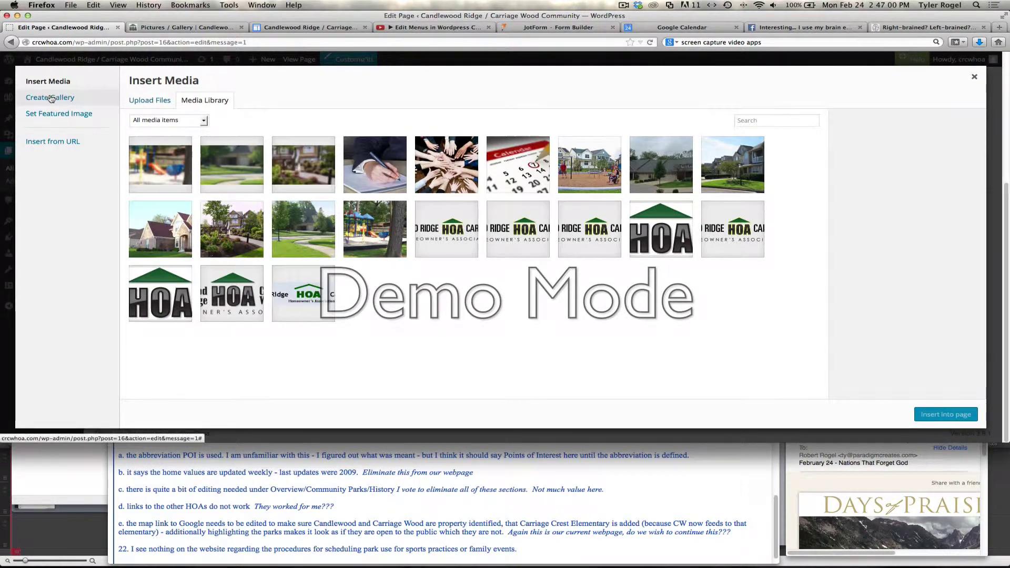
click(50, 98)
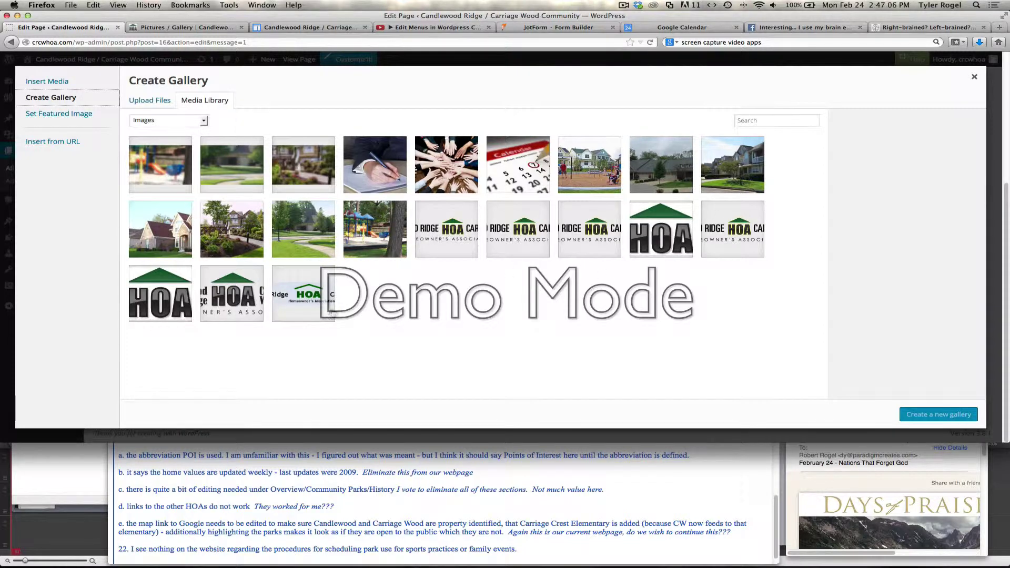
click(233, 242)
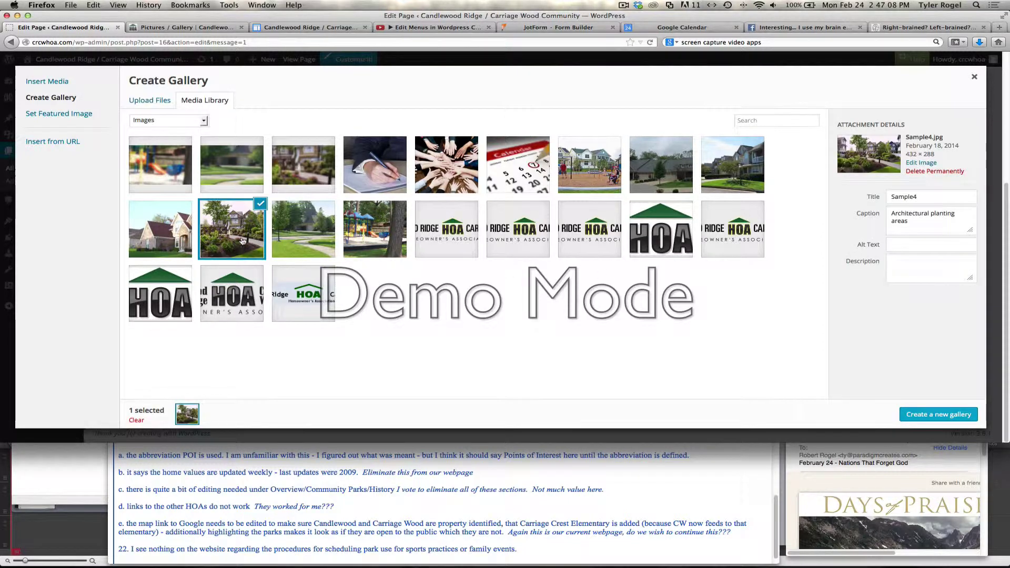
click(320, 231)
click(379, 224)
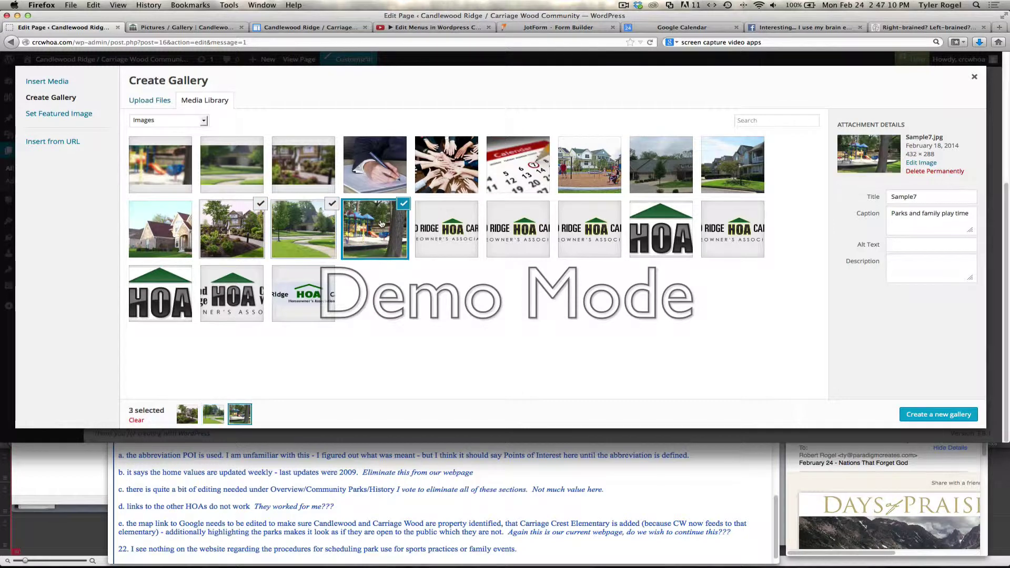
click(582, 183)
click(663, 170)
click(733, 174)
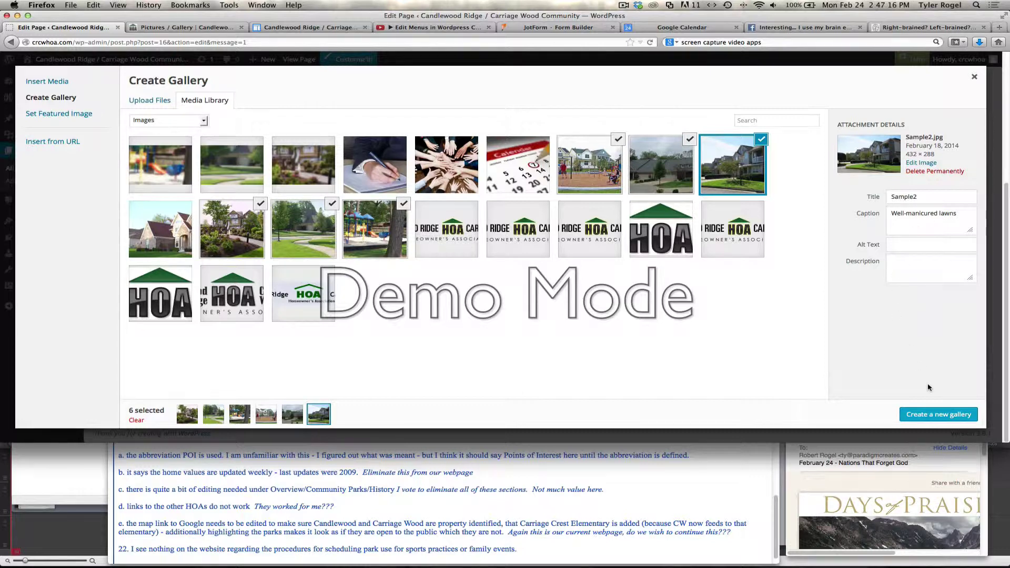
click(930, 414)
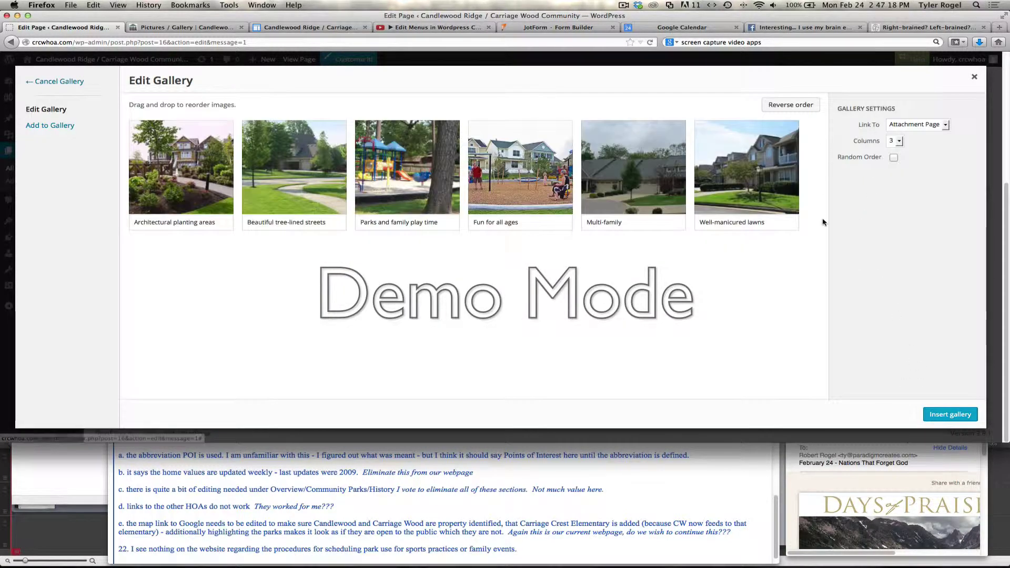
Step: Set the new gallery to 6 columns and insert it below the intro line
click(895, 141)
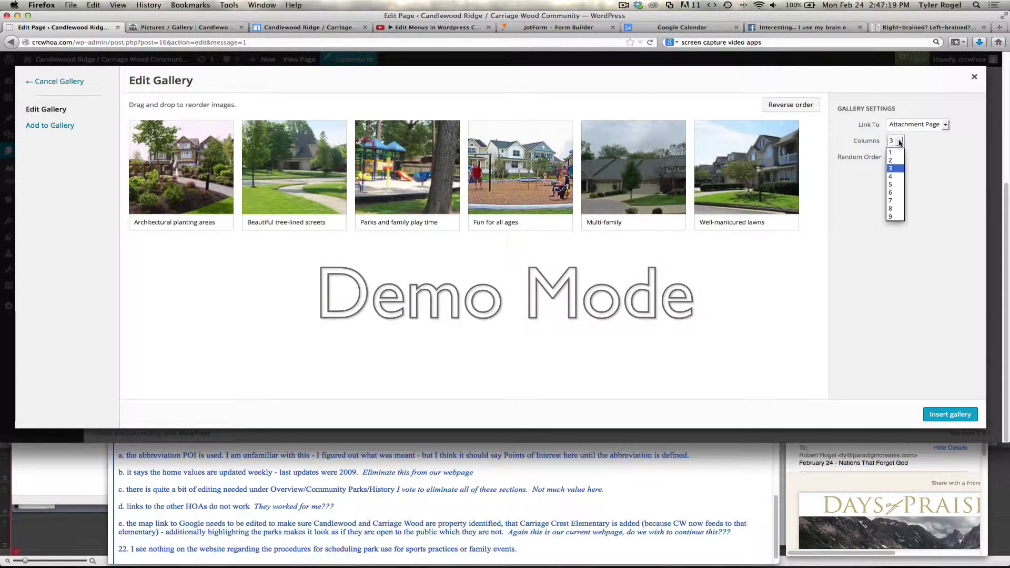
click(891, 193)
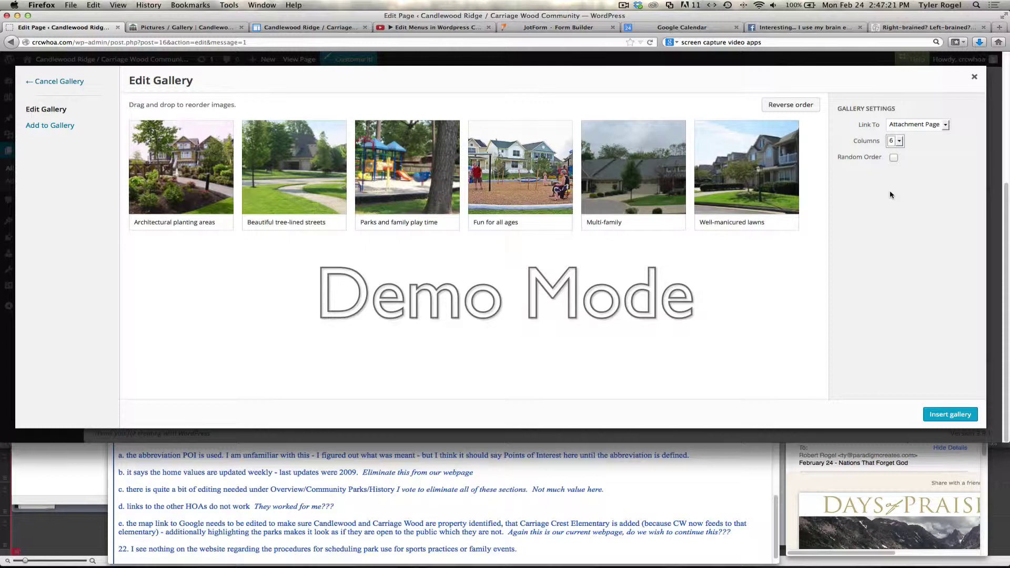
click(947, 415)
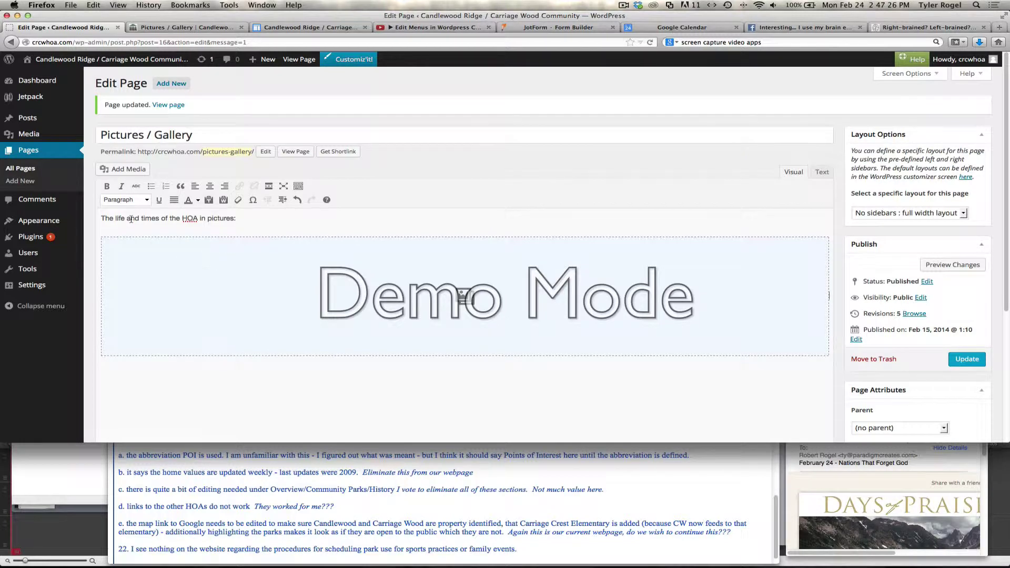
Step: Update the page and reload the live Pictures / Gallery page to show the new gallery
click(967, 359)
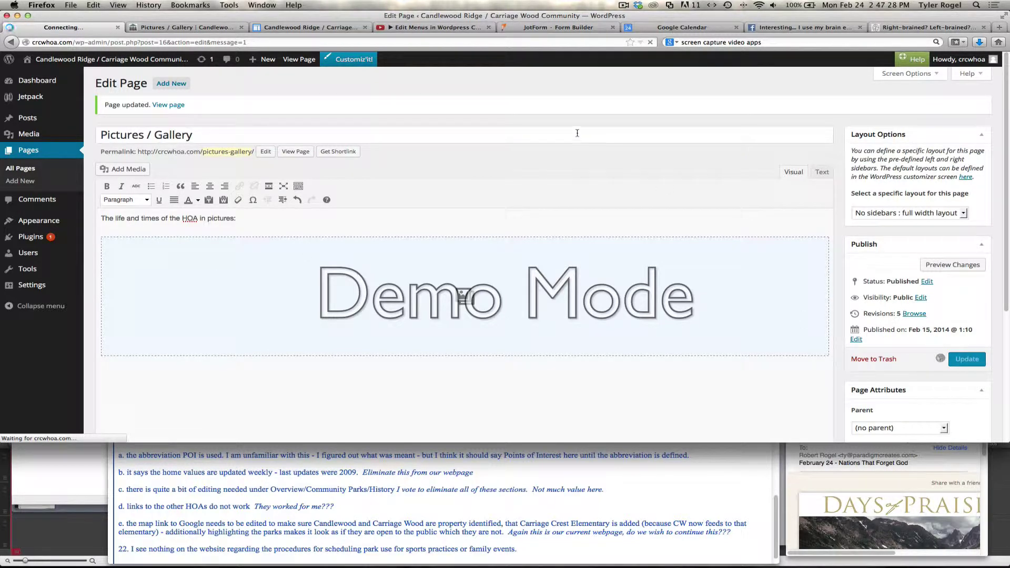
click(170, 28)
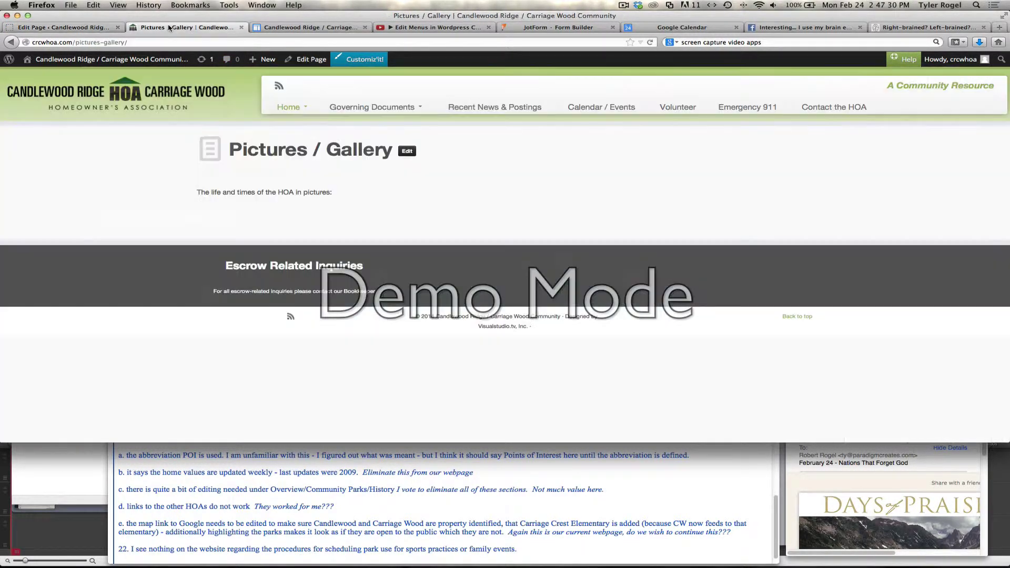
click(650, 43)
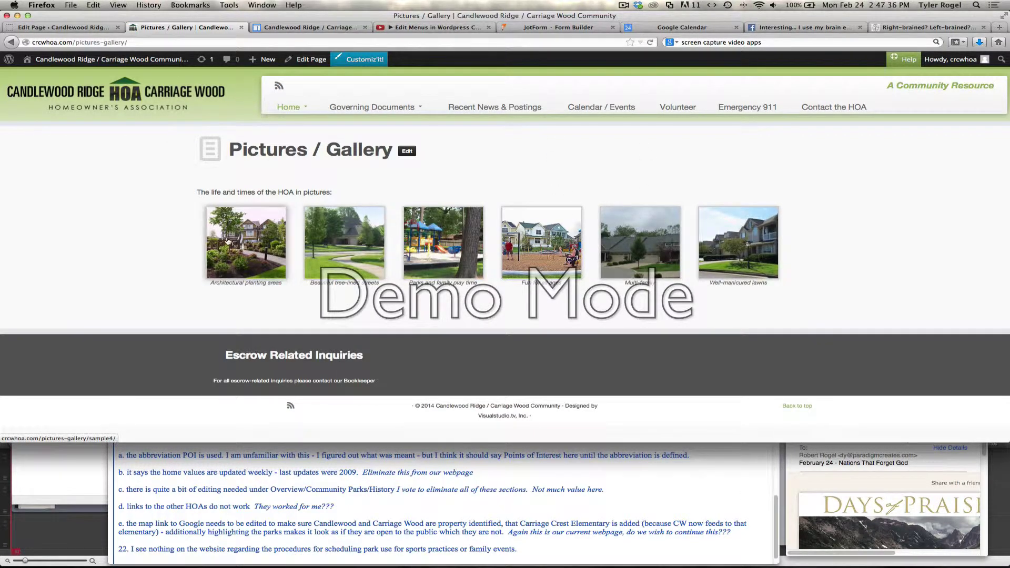
Step: Open the first thumbnail's attachment page and browse Next and Previous to the Sample4 page
click(258, 250)
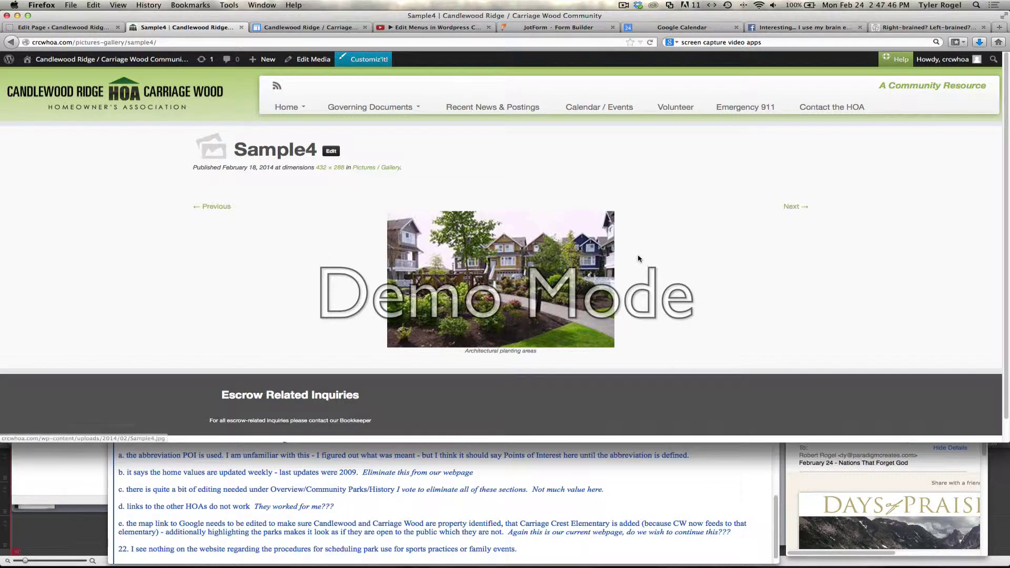
click(795, 207)
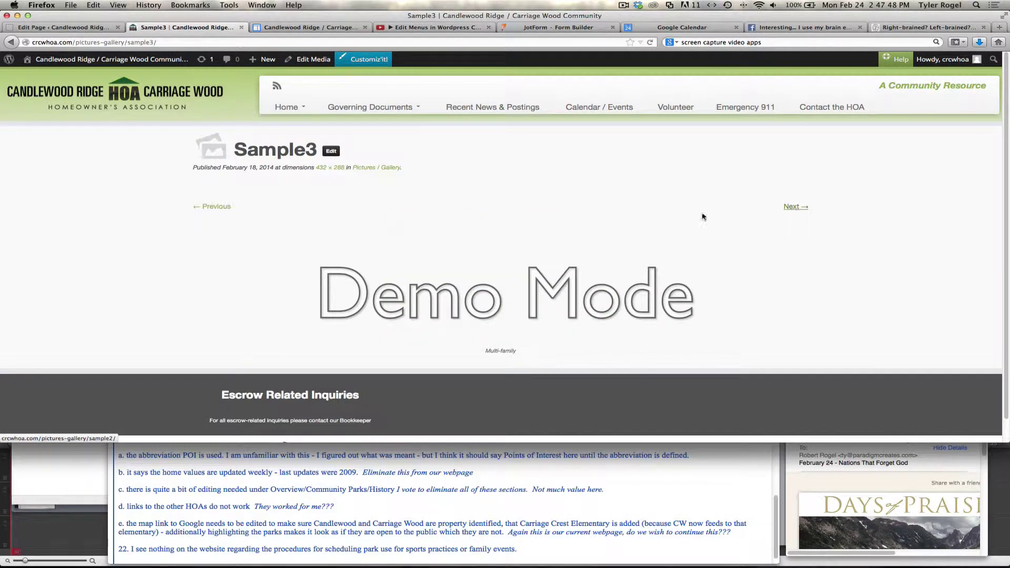
click(213, 207)
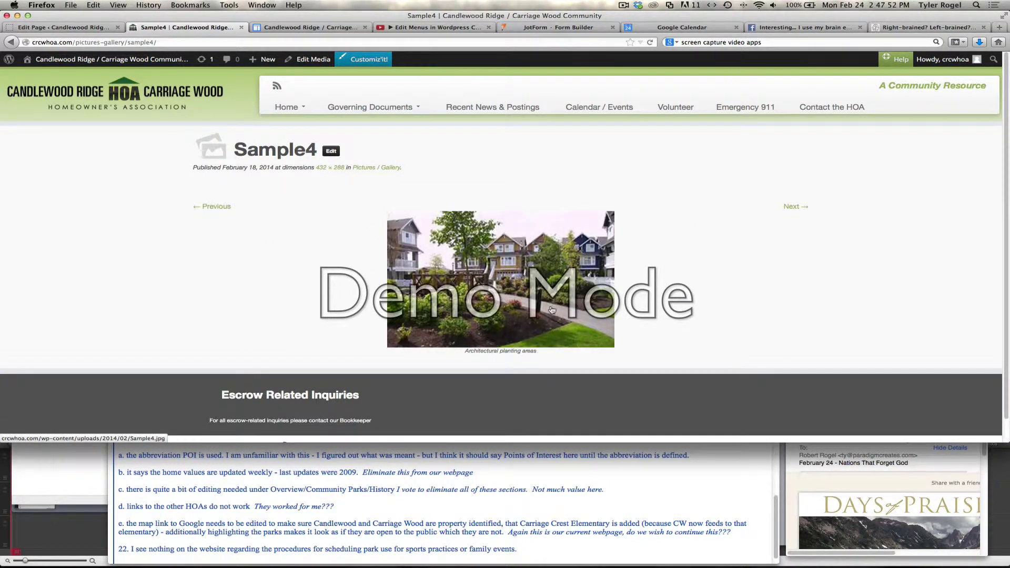
mouse_move(313, 112)
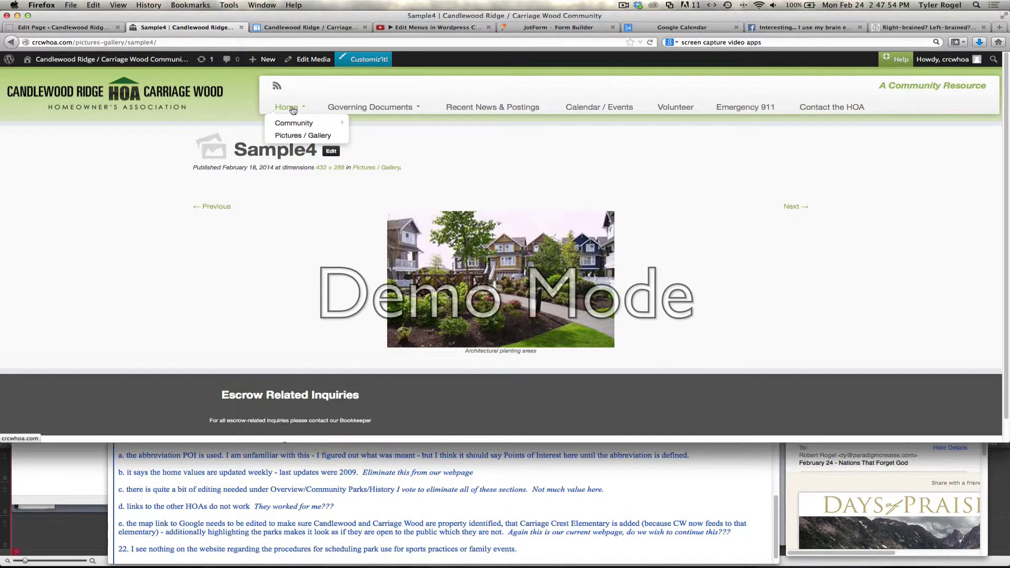